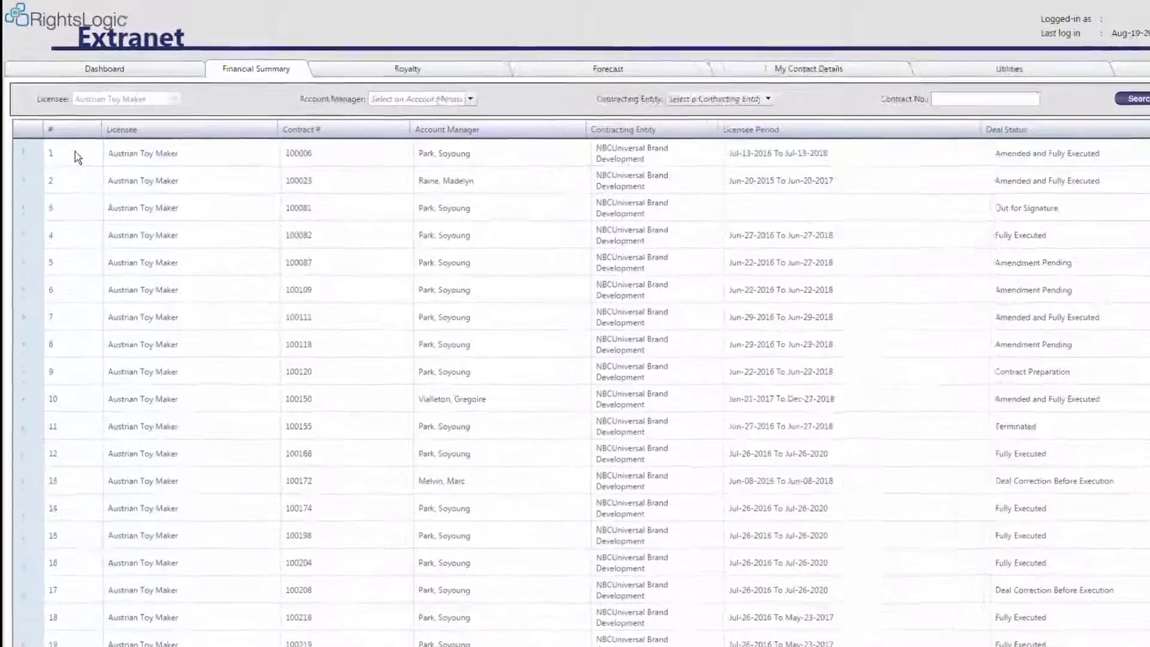
Step: Select contract 100006 and expand it to show its three invoices with due and cash amounts
left_click(66, 132)
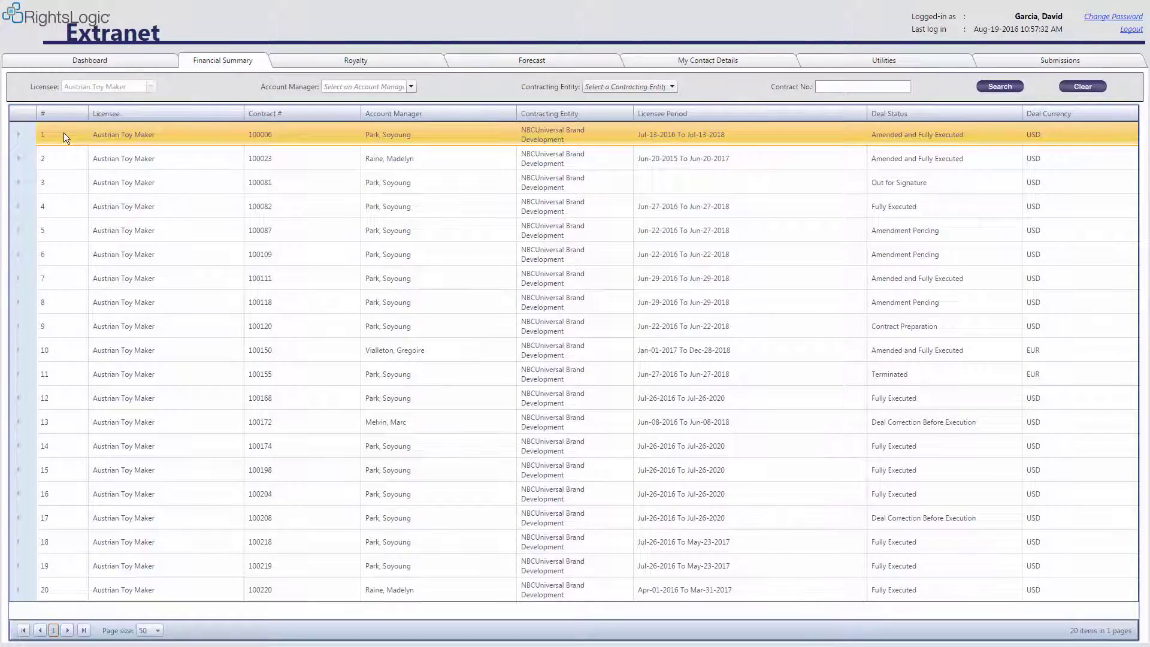
left_click(18, 135)
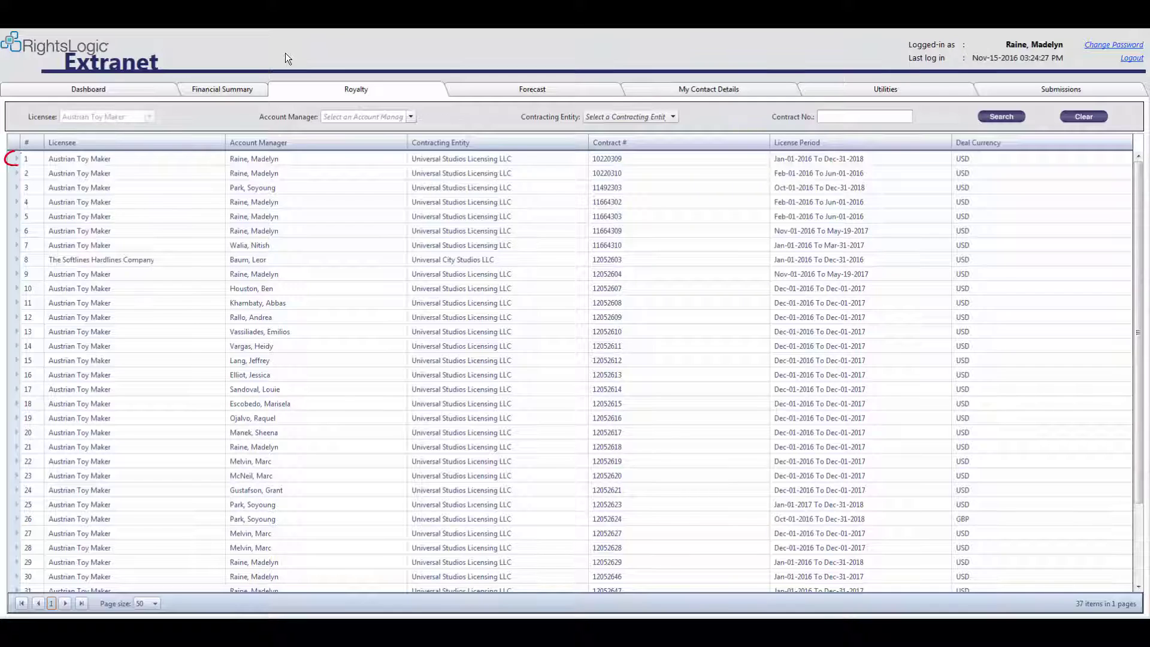
Step: Expand the first royalty contract to show its statements
left_click(16, 159)
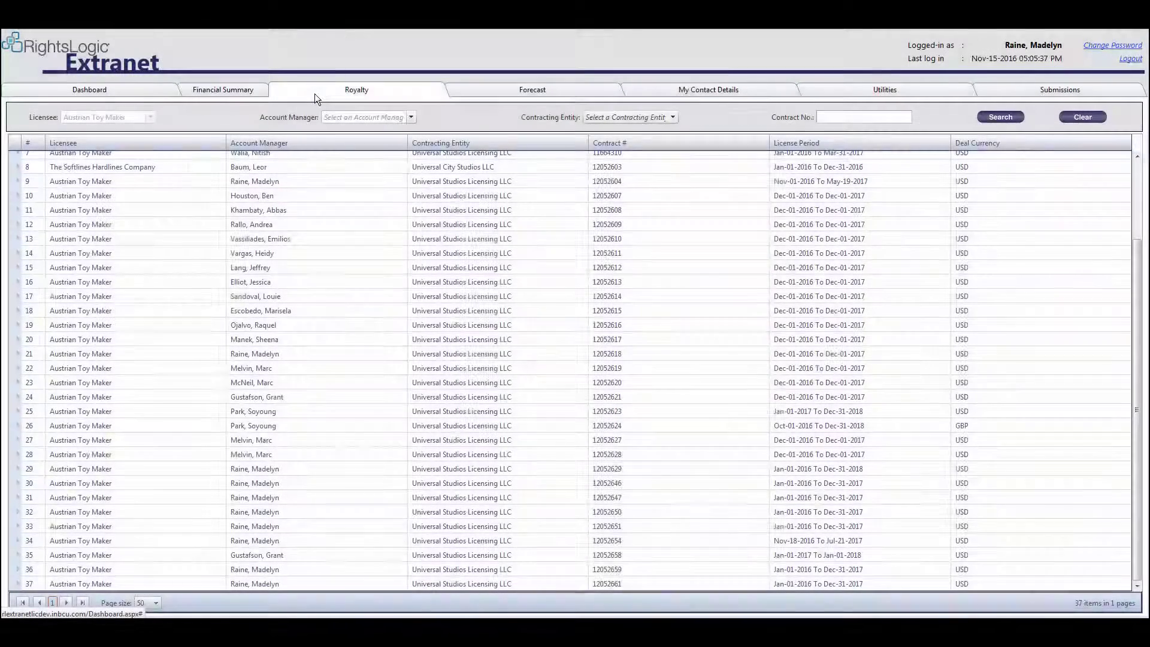
Step: Add a new statement record on contract row 36 for period Jul-01-2016 To Sep-30-2016
left_click(18, 568)
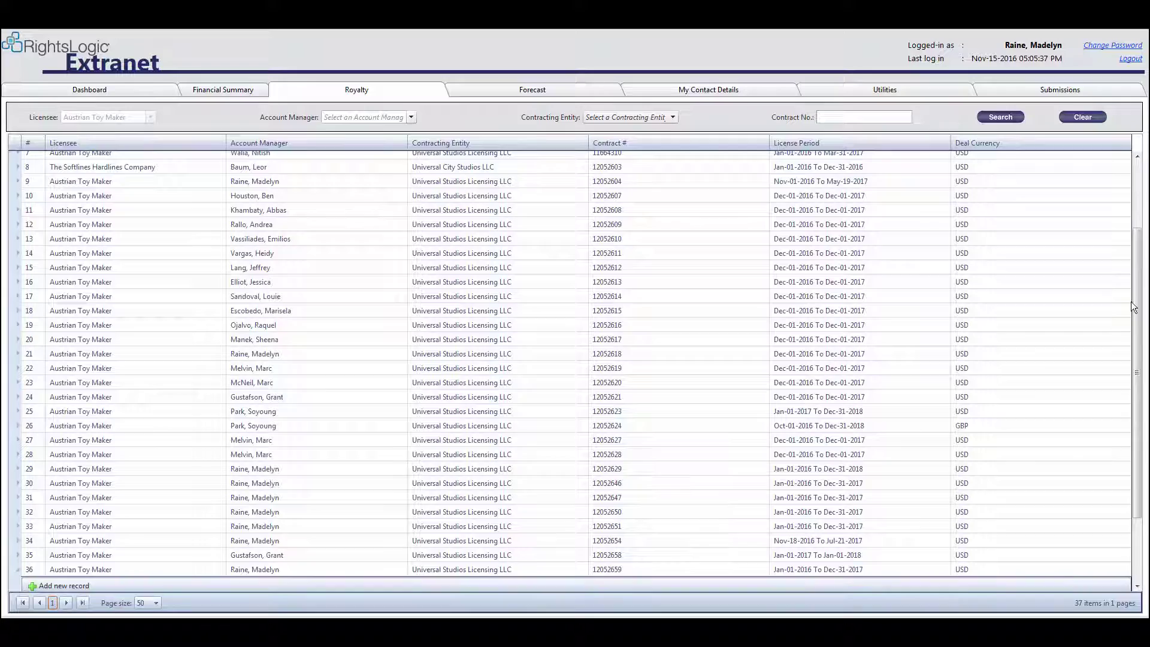
scroll(1133, 306, "down", 3)
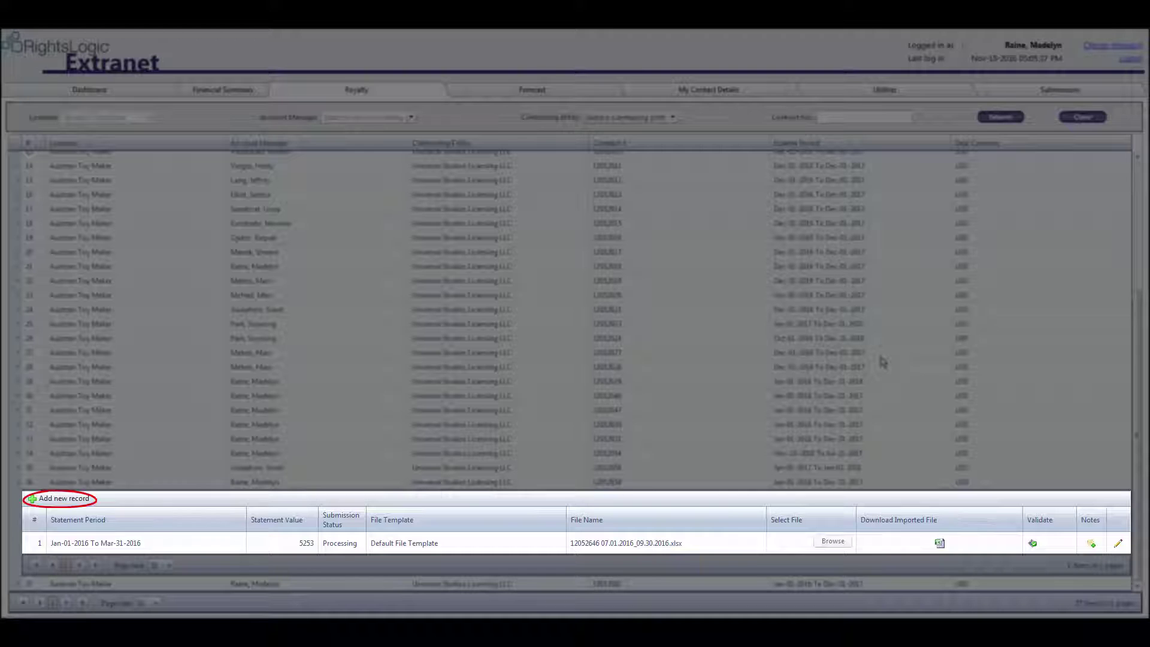
left_click(64, 498)
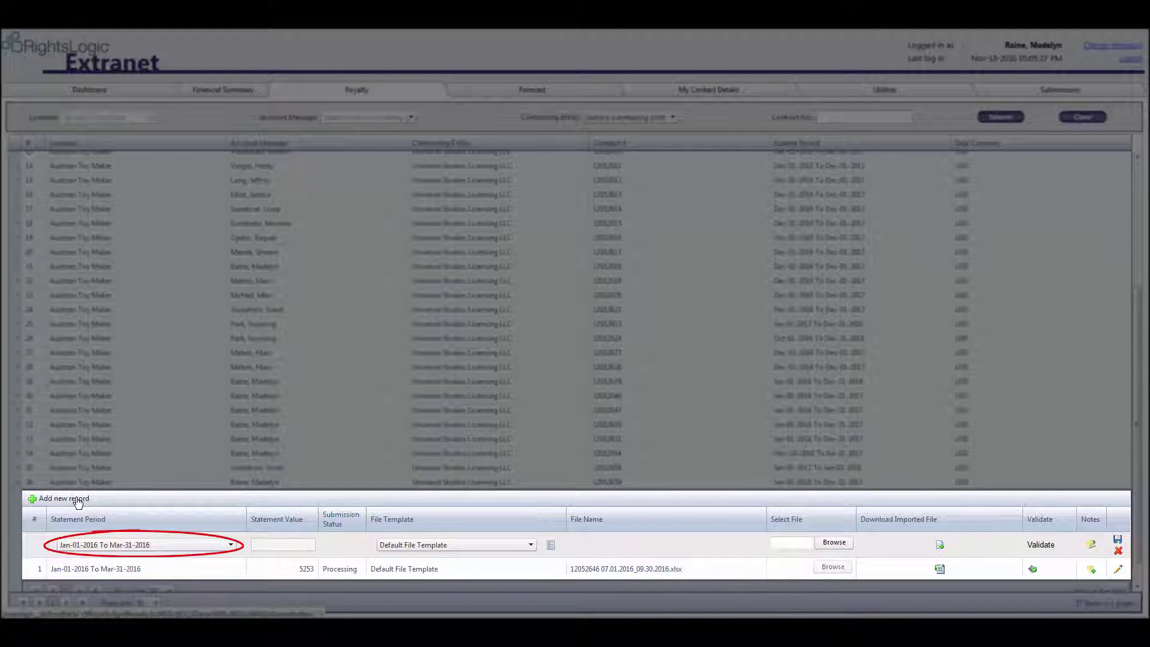
left_click(149, 549)
left_click(143, 467)
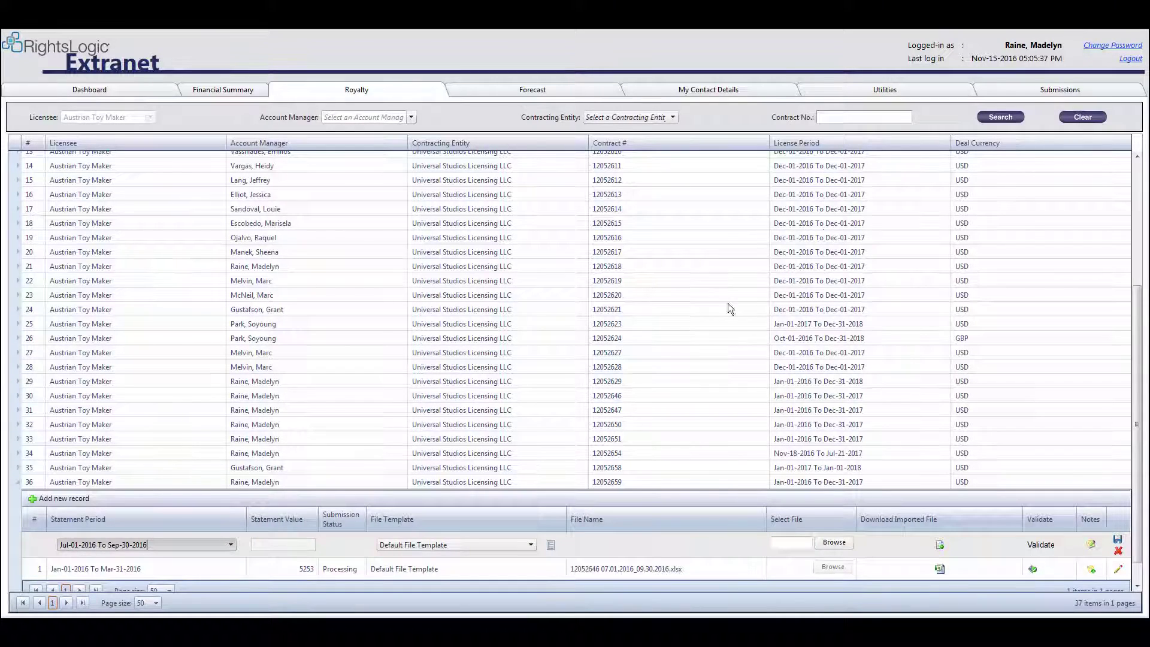
left_click(883, 96)
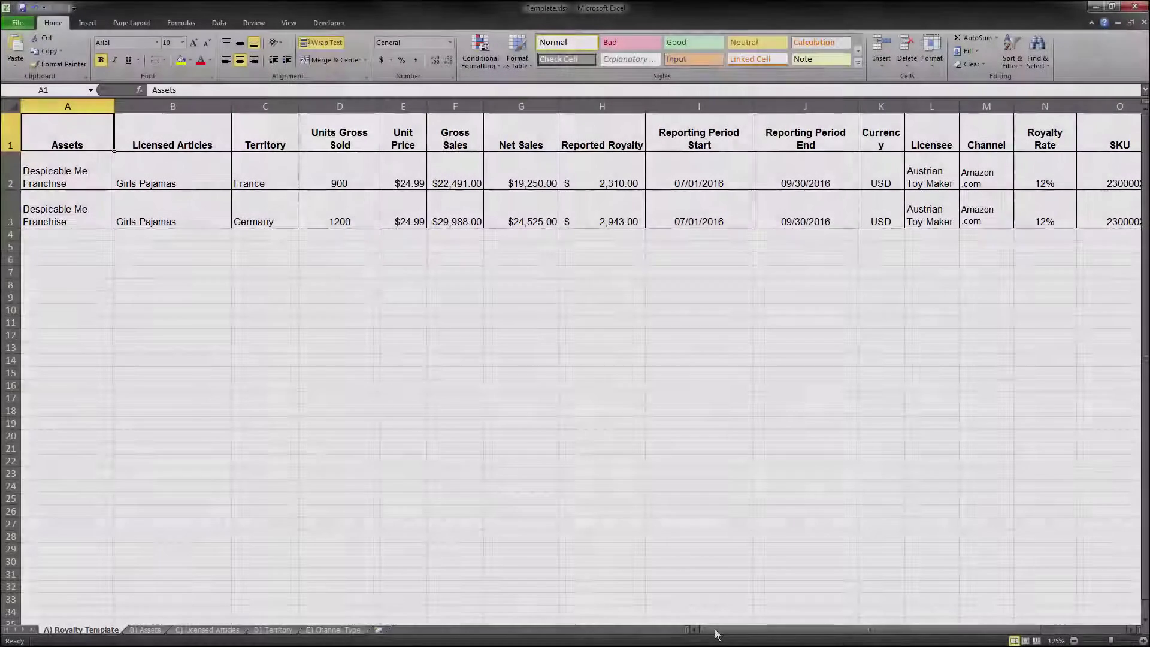
left_click_drag(733, 630, 708, 633)
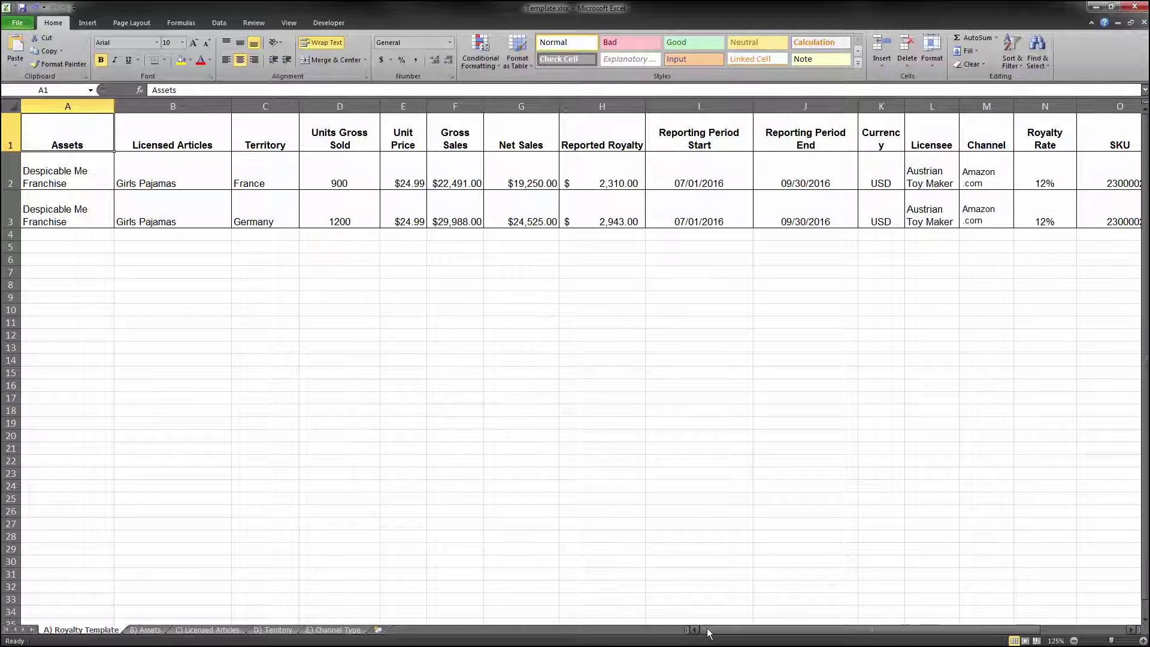
left_click(145, 629)
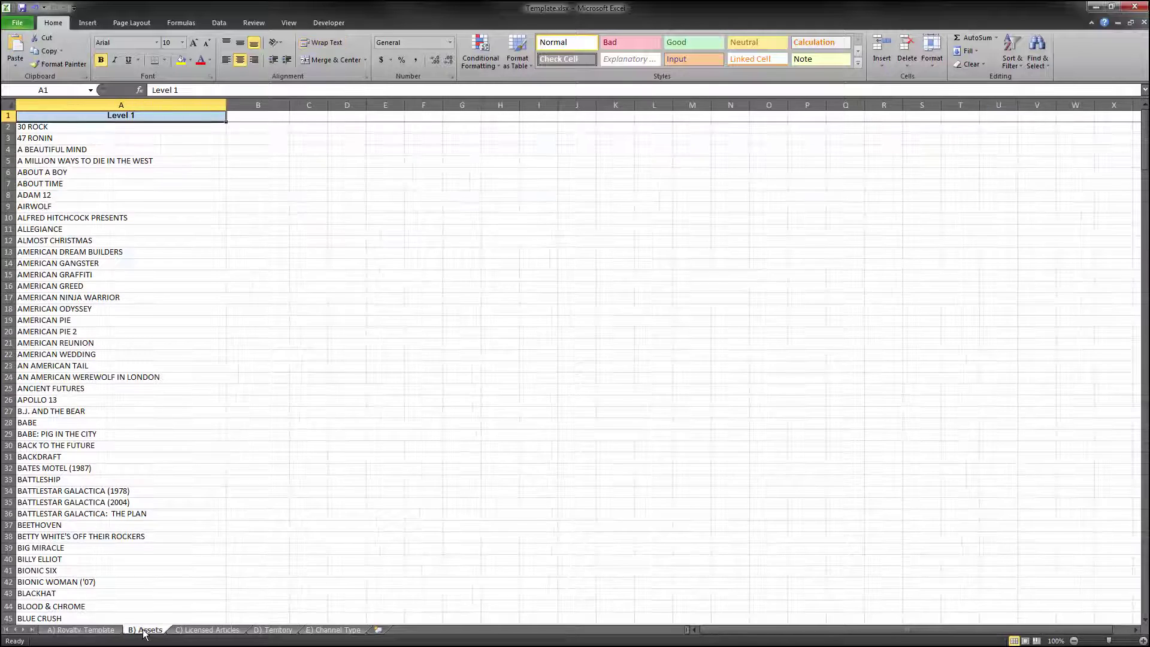
left_click_drag(1144, 122, 1143, 160)
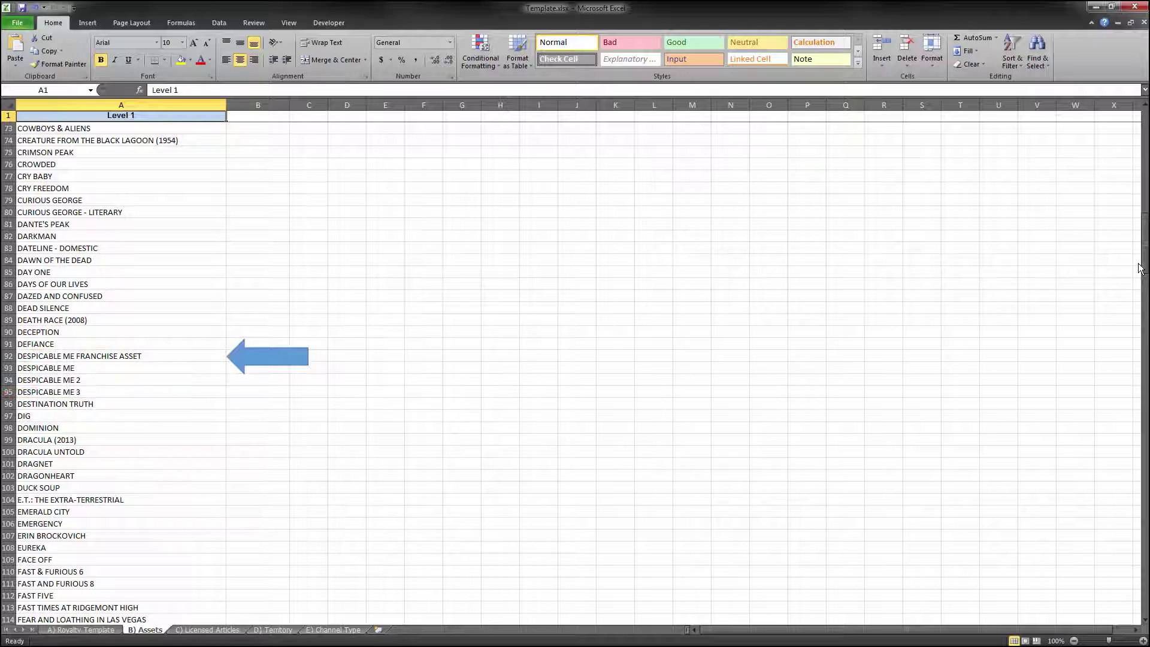
Step: Append ' Asset' to A2 and A3 so both read Despicable Me Franchise Asset
left_click(107, 631)
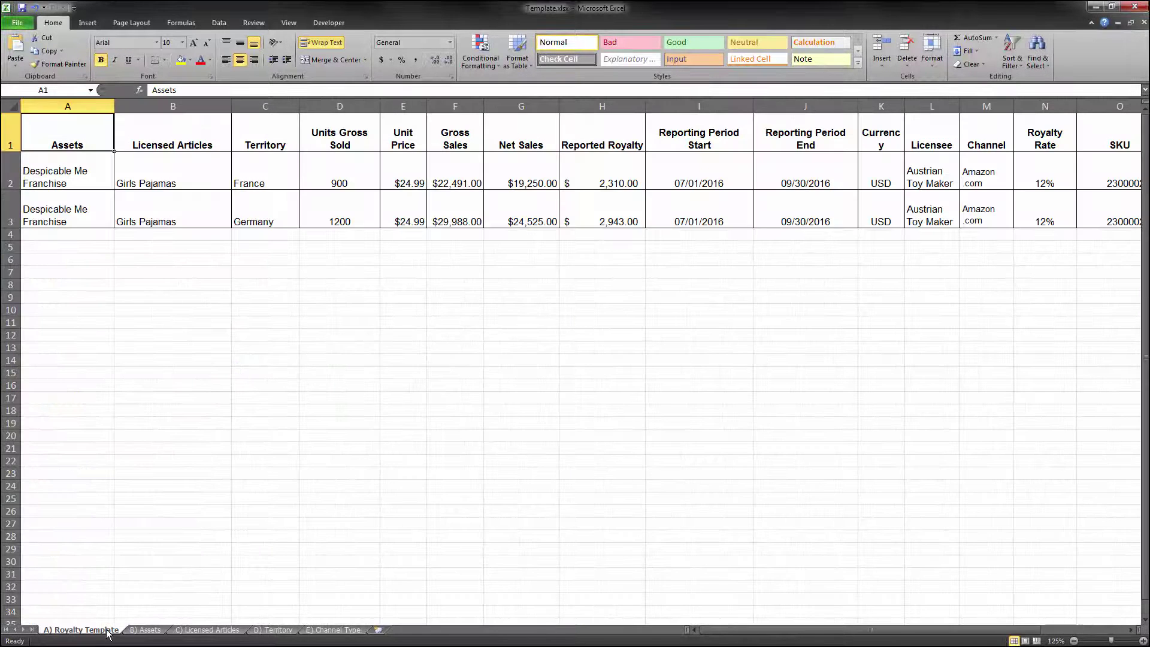
left_click(97, 179)
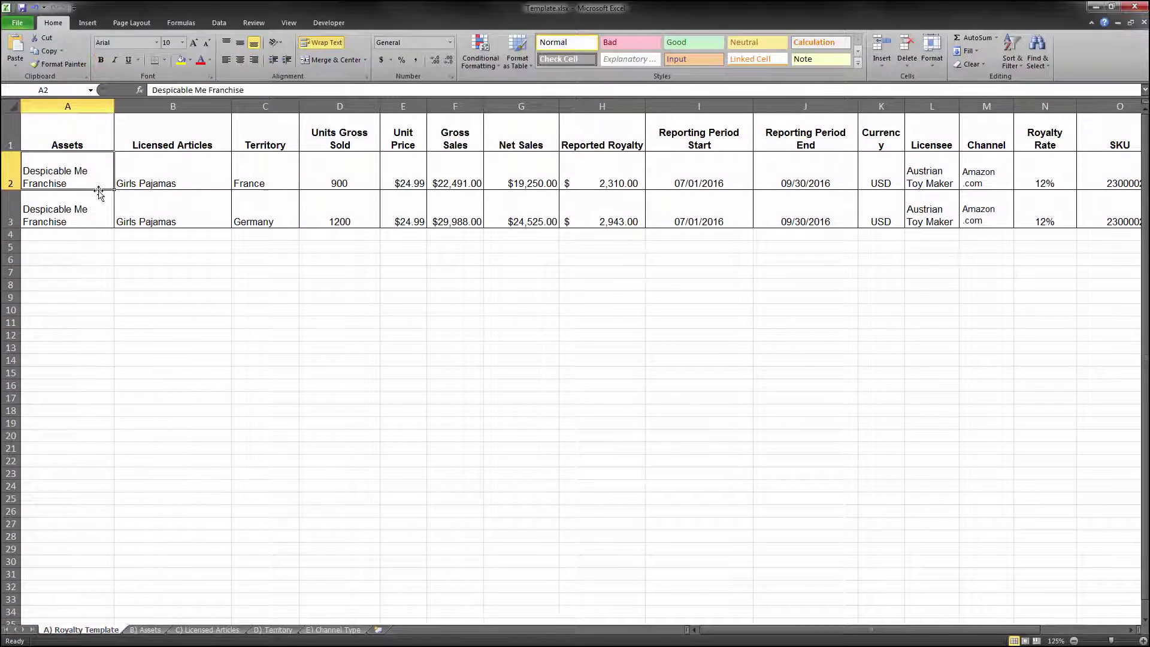
key("F2")
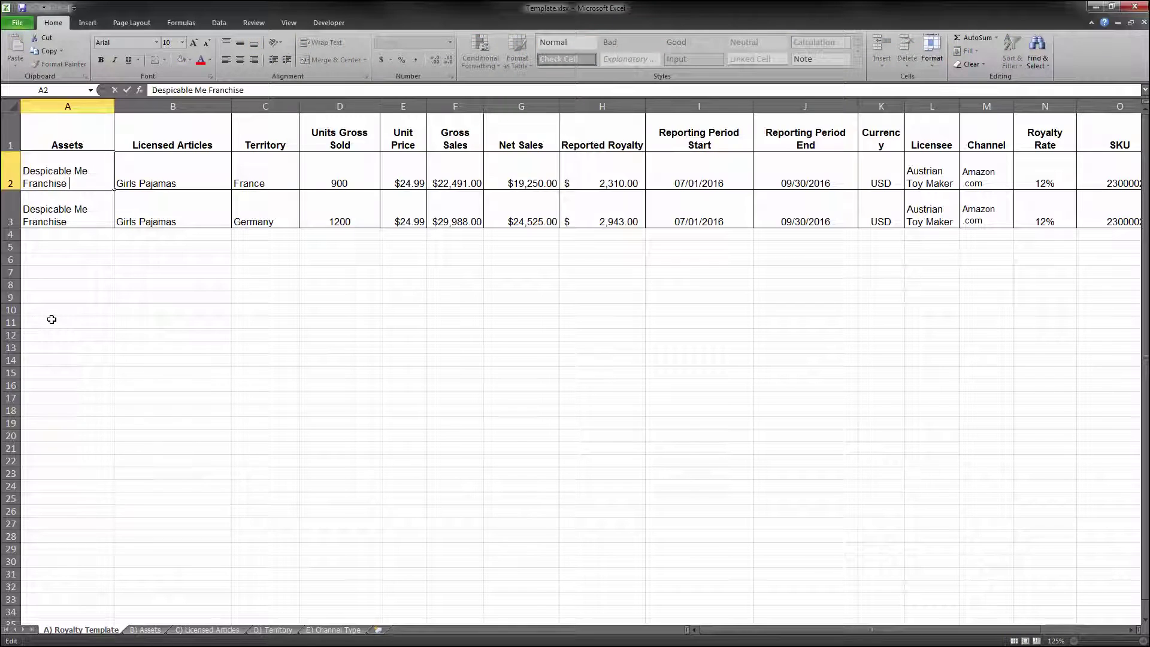
type("Asset")
key("Return")
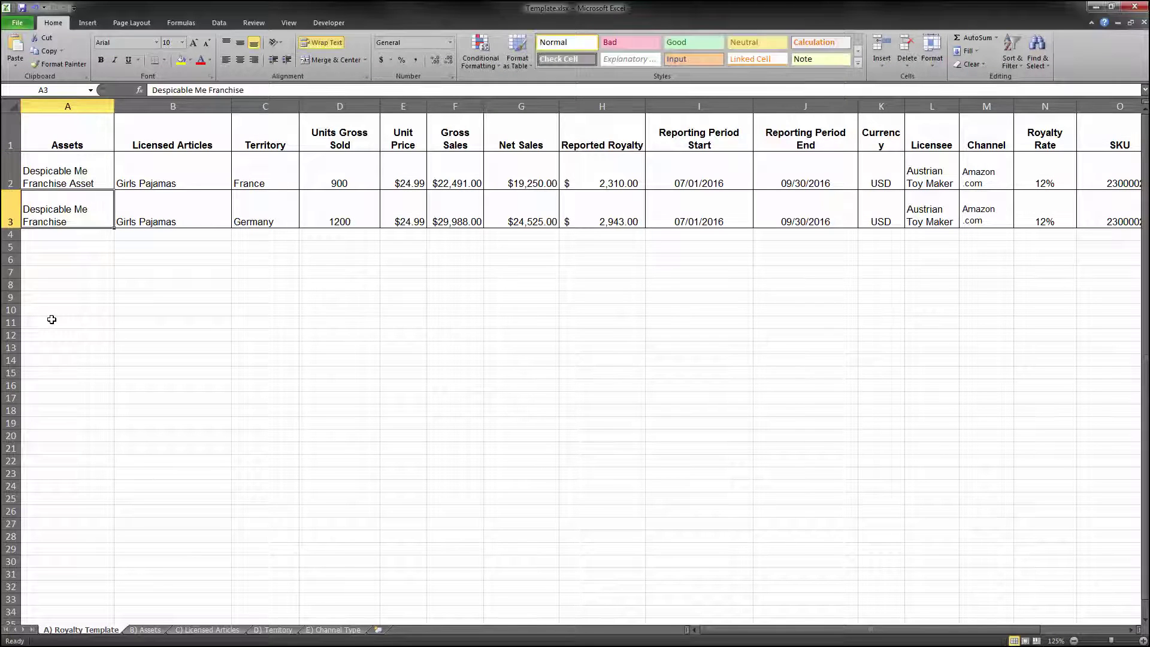
key("F2")
type("Asset")
key("Return")
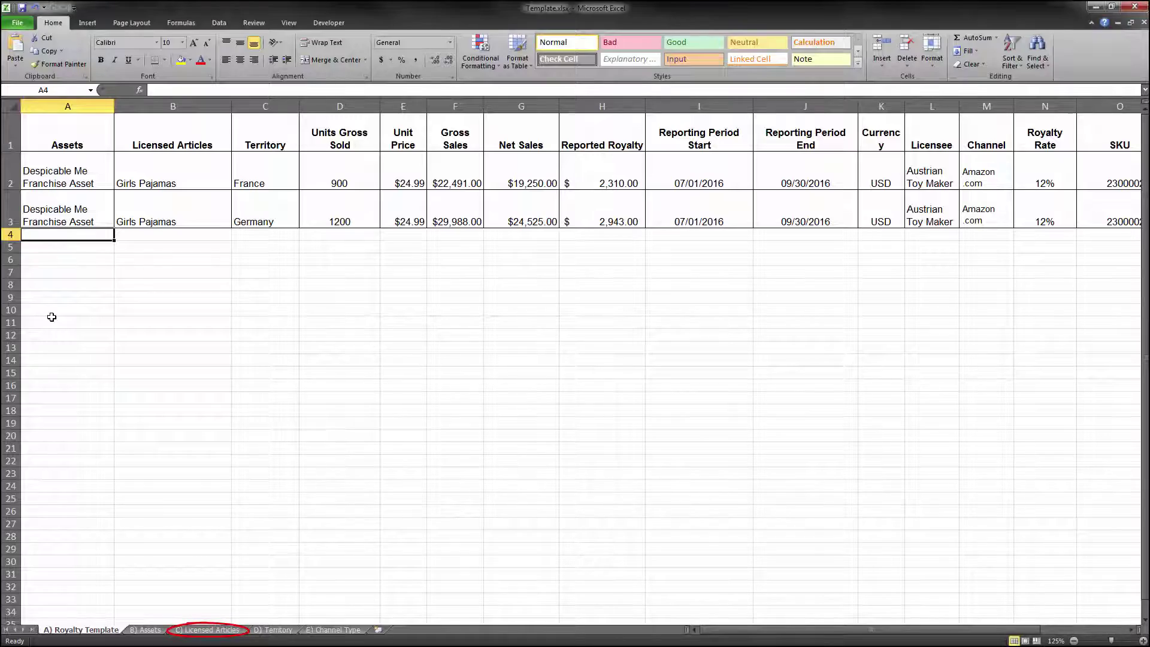
Step: Check the valid articles list, then replace Girls Pajamas with Pajamas (G) in B2 and B3
left_click(208, 629)
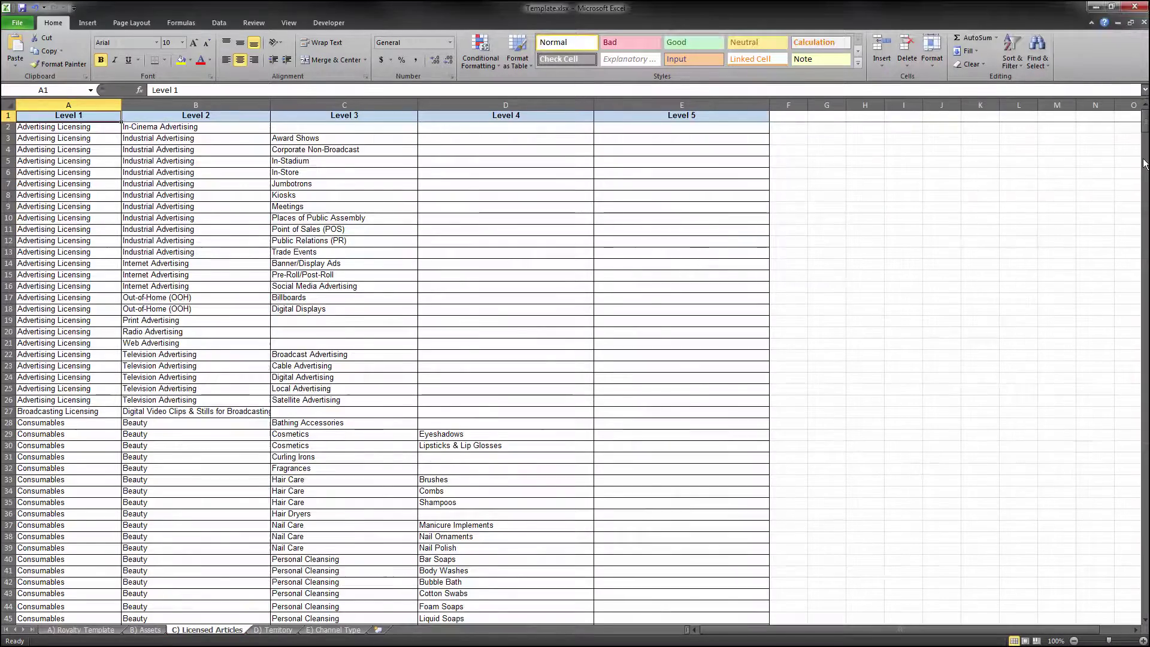
left_click_drag(1144, 129, 1144, 287)
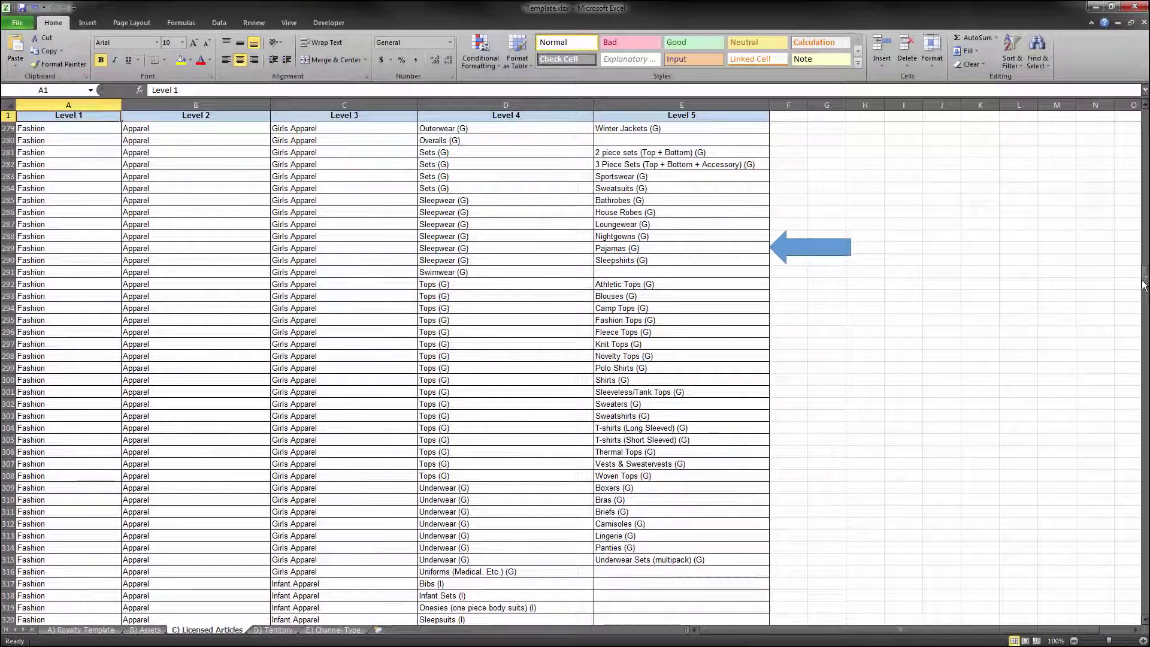
left_click(99, 629)
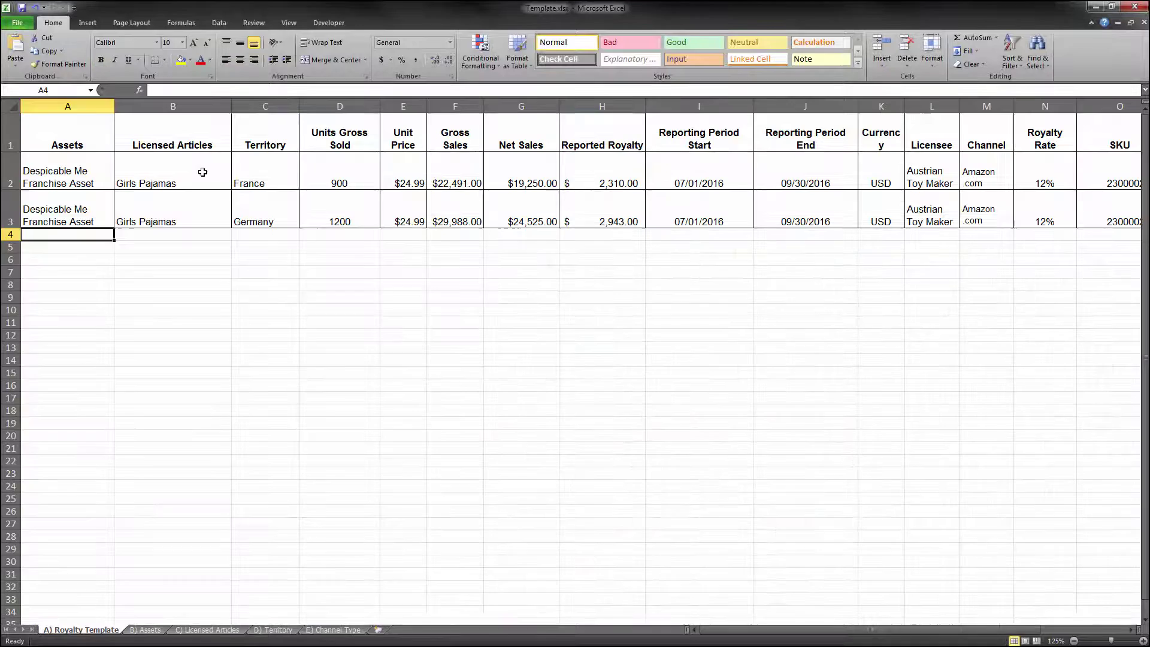
key("F2")
key("shift+Home")
type("Paja")
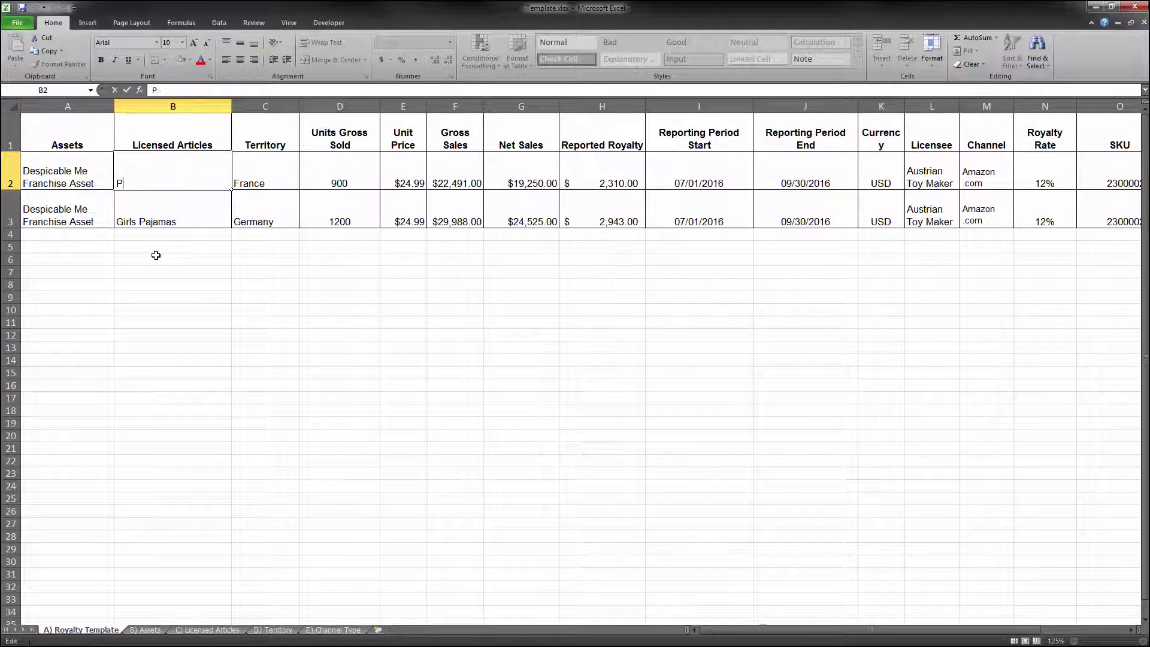
type("mas (G)")
key("Return")
key("F2")
key("shift+Home")
type("P")
key("Return")
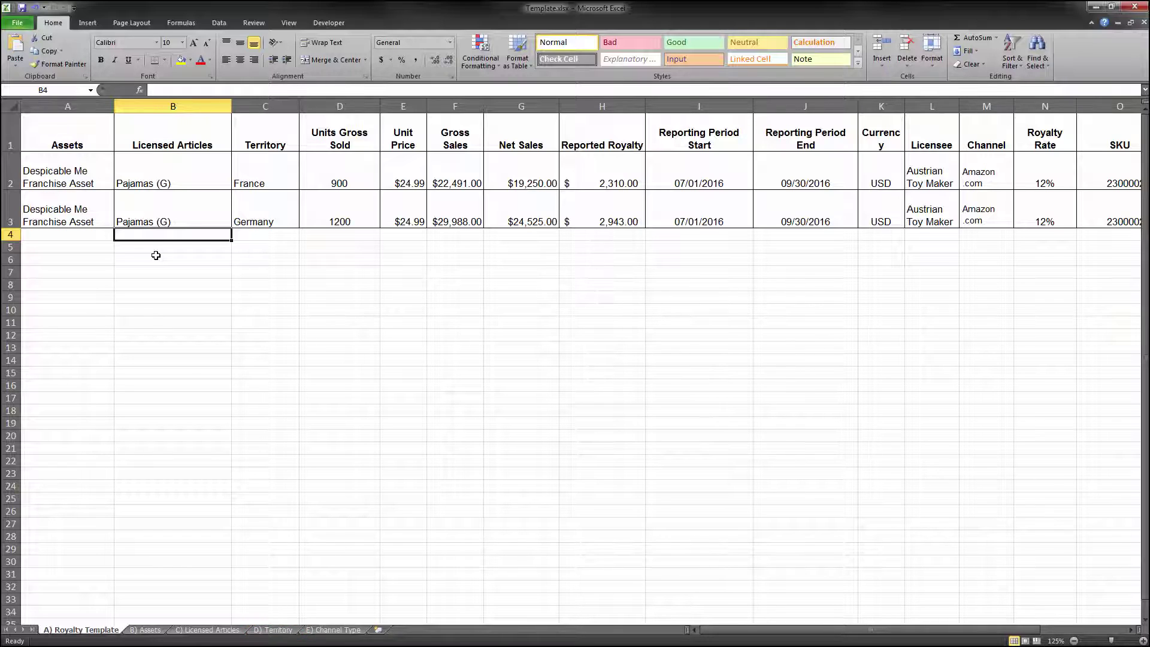
left_click(275, 629)
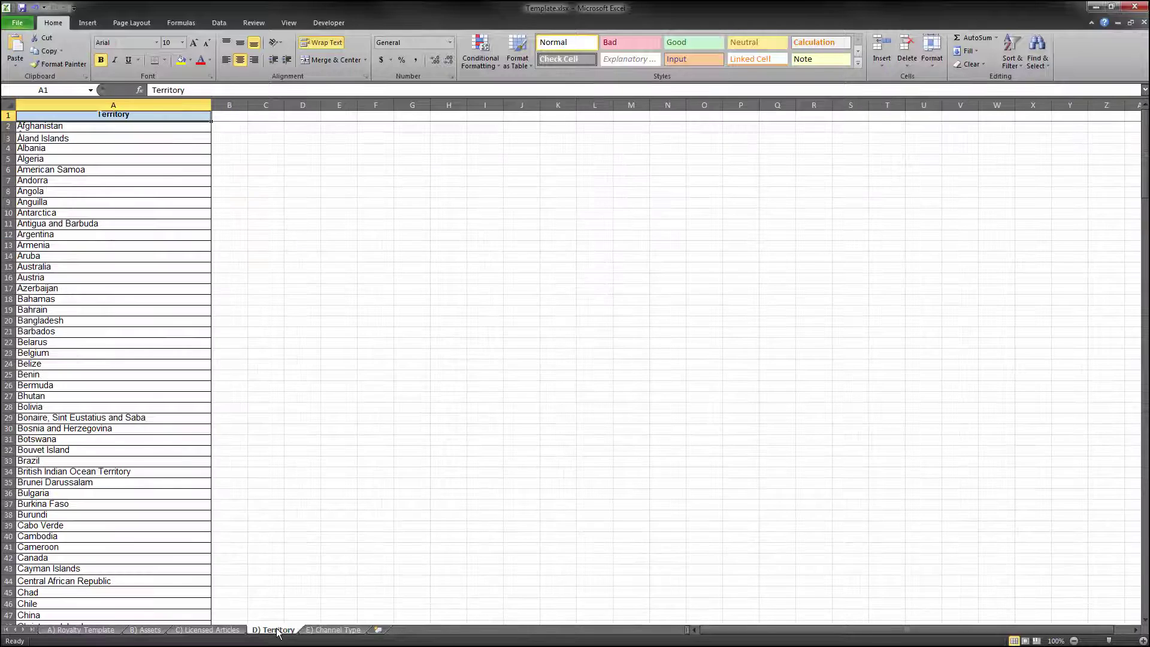
left_click_drag(1145, 171, 1145, 204)
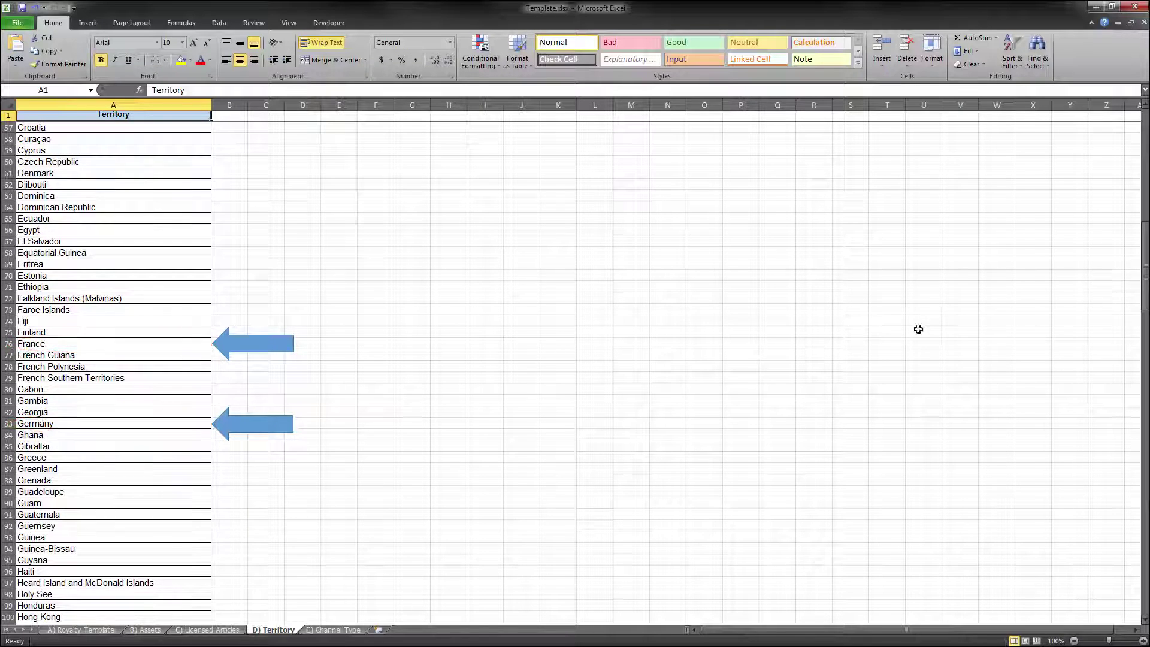
left_click(85, 629)
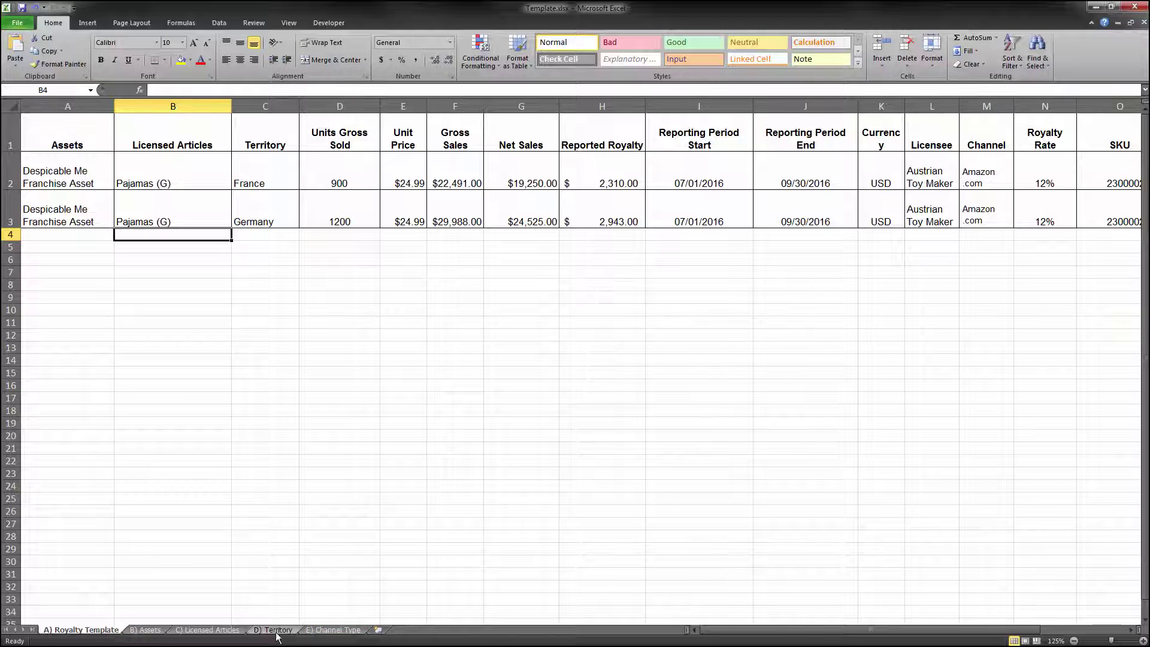
left_click(322, 632)
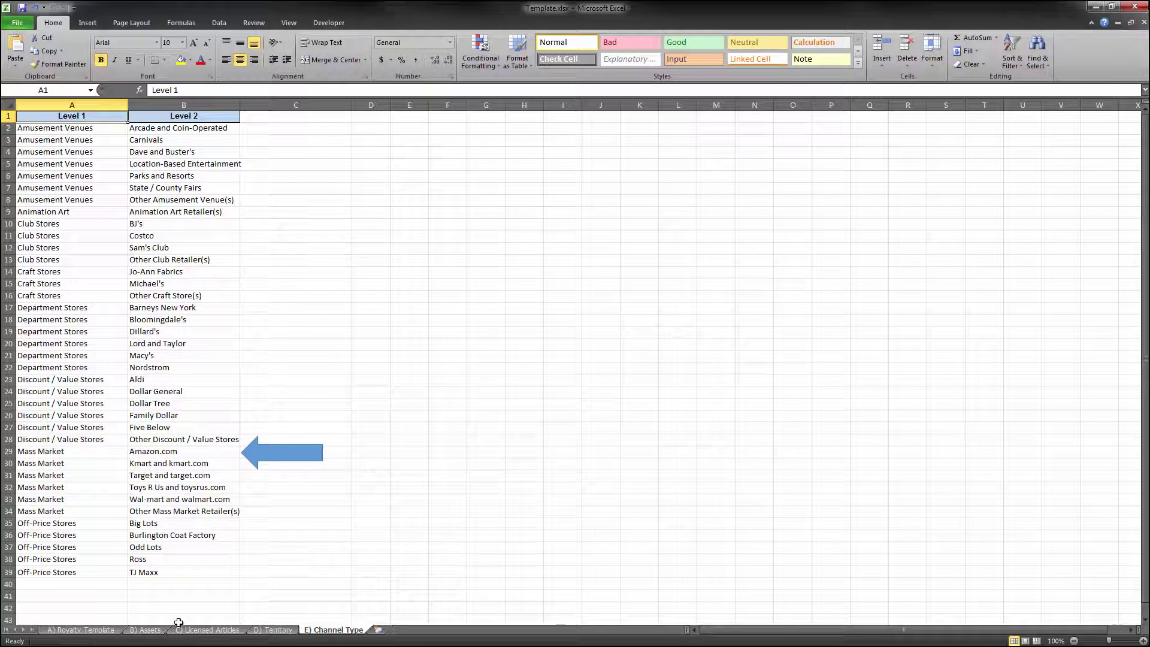
left_click(103, 631)
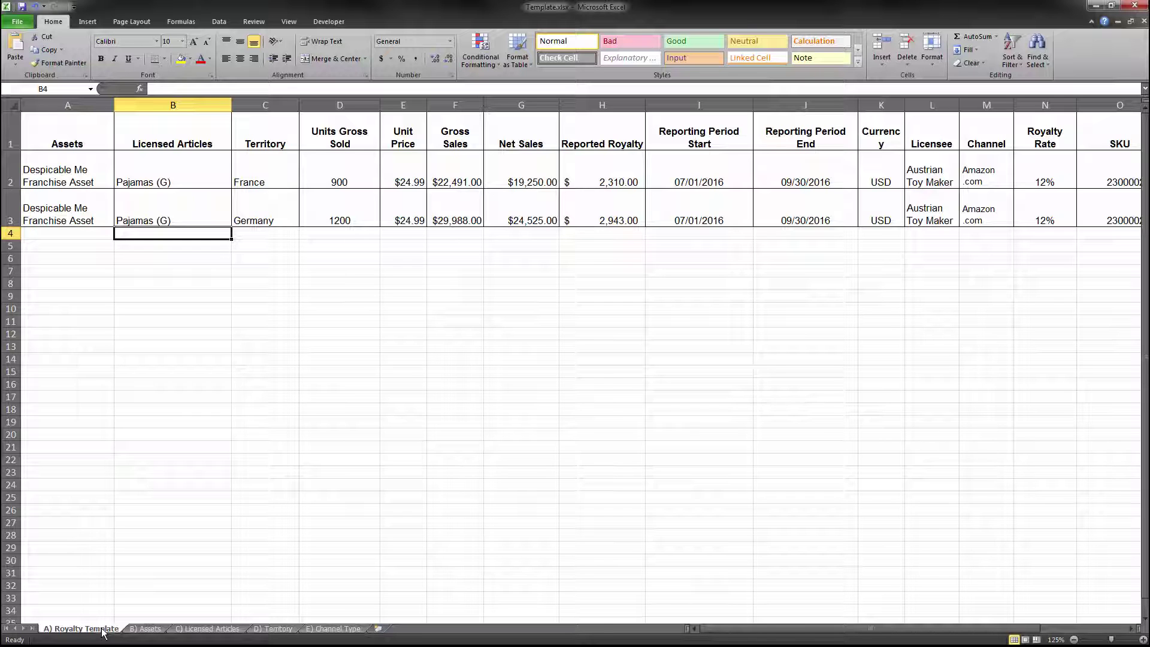
Step: Save the workbook as '12052659 07.01.2016_09.30.2016' in .xlsx format
left_click_drag(718, 632, 670, 620)
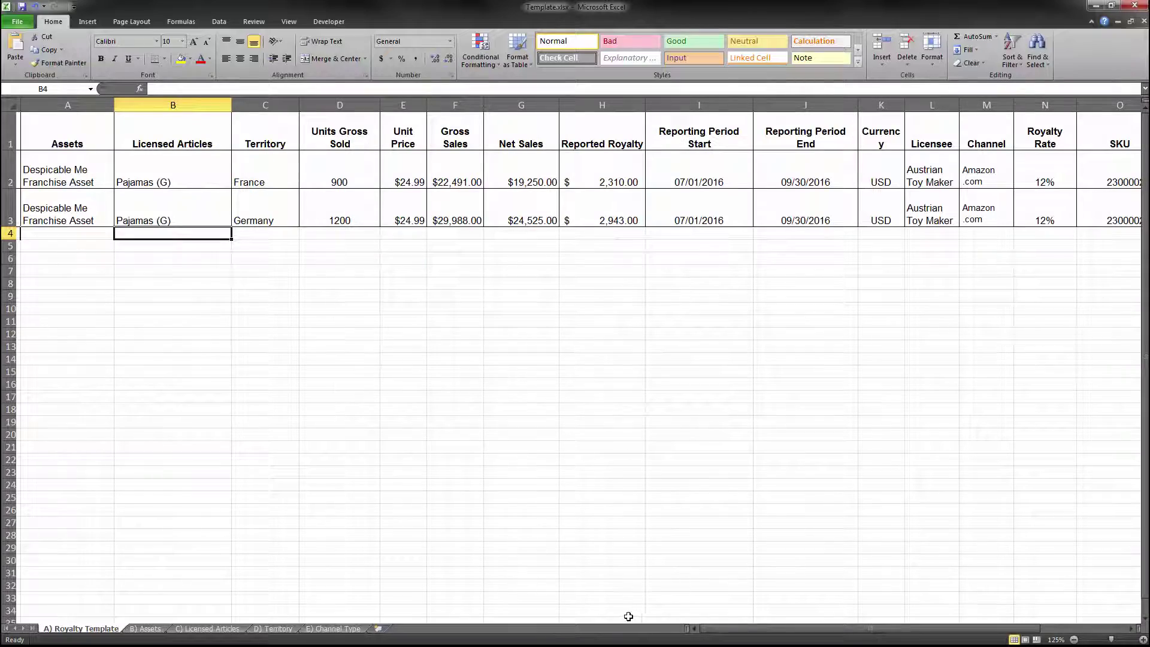
left_click(16, 24)
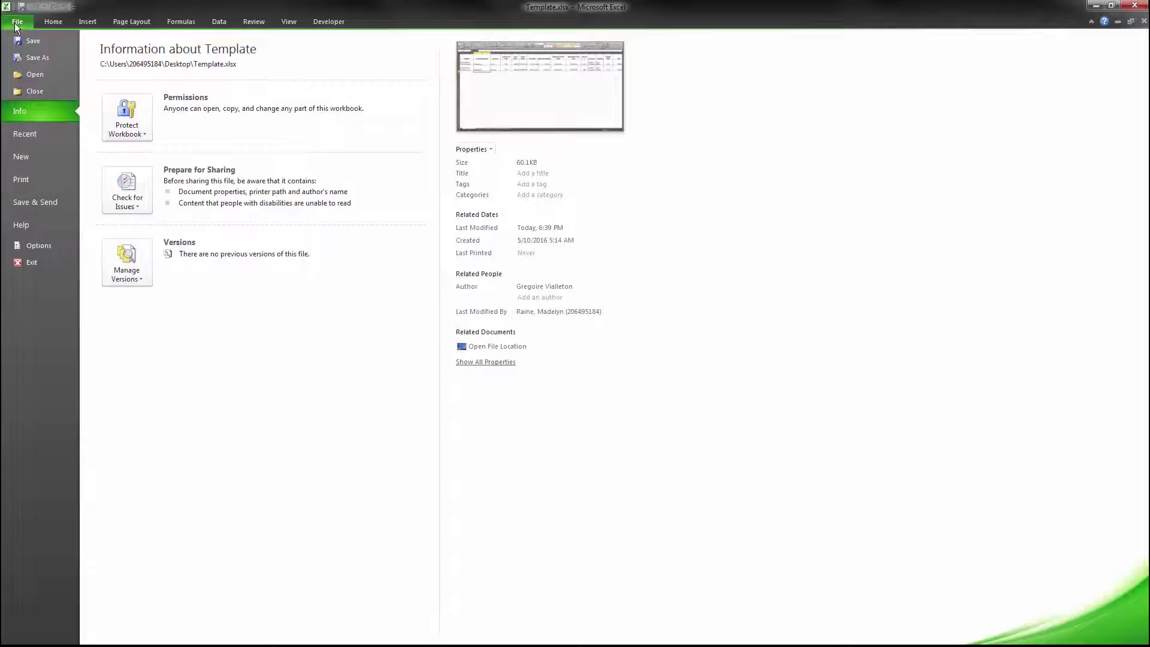
left_click(35, 54)
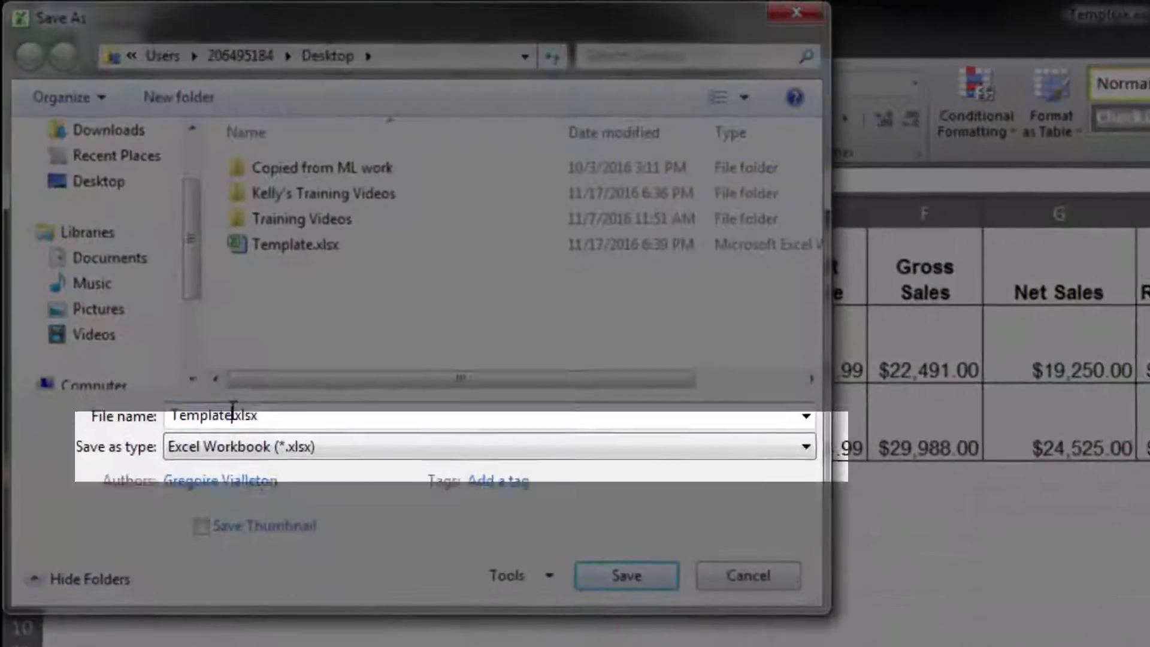
type("1205265")
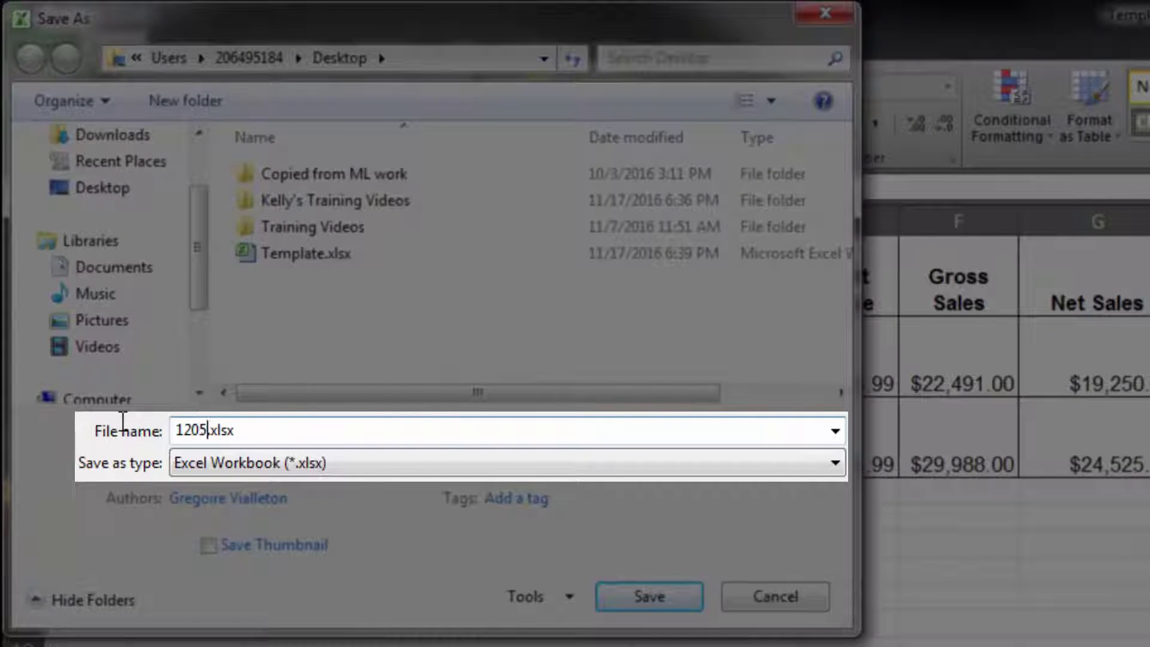
type("9 07.01.2")
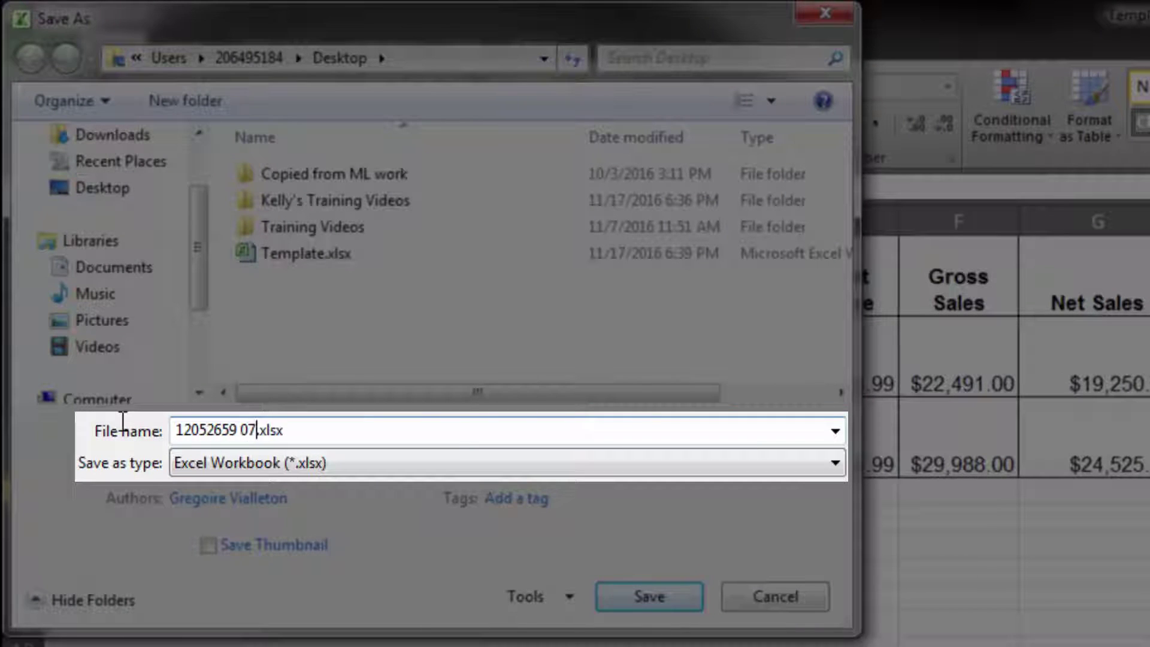
type("016_09.30")
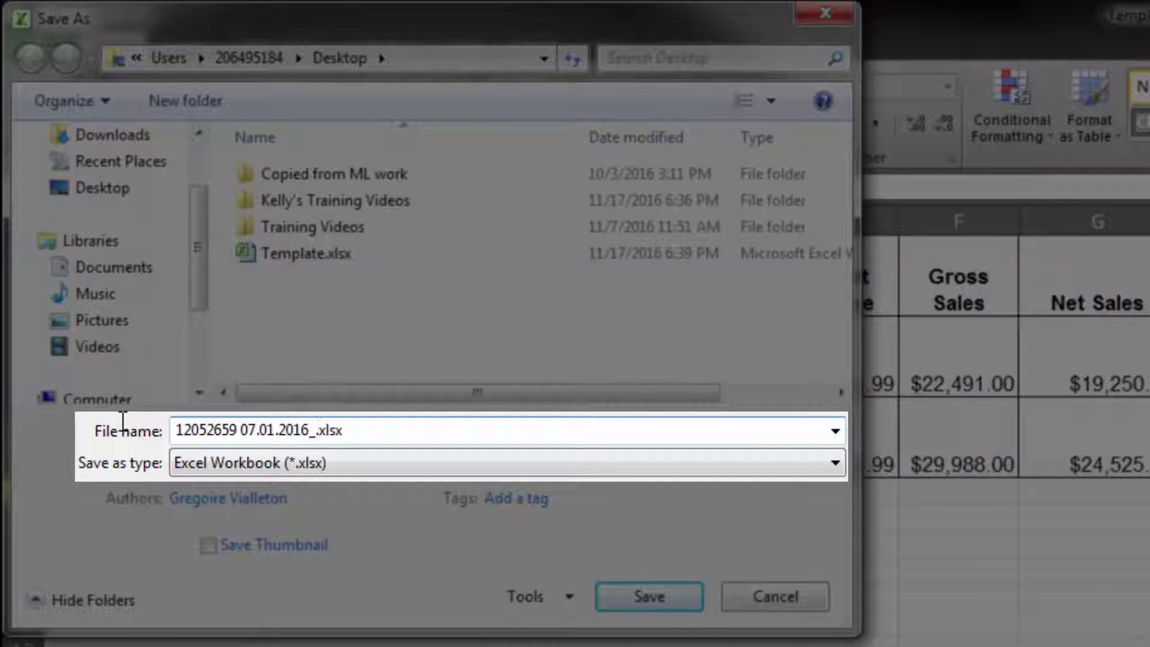
type(".2016")
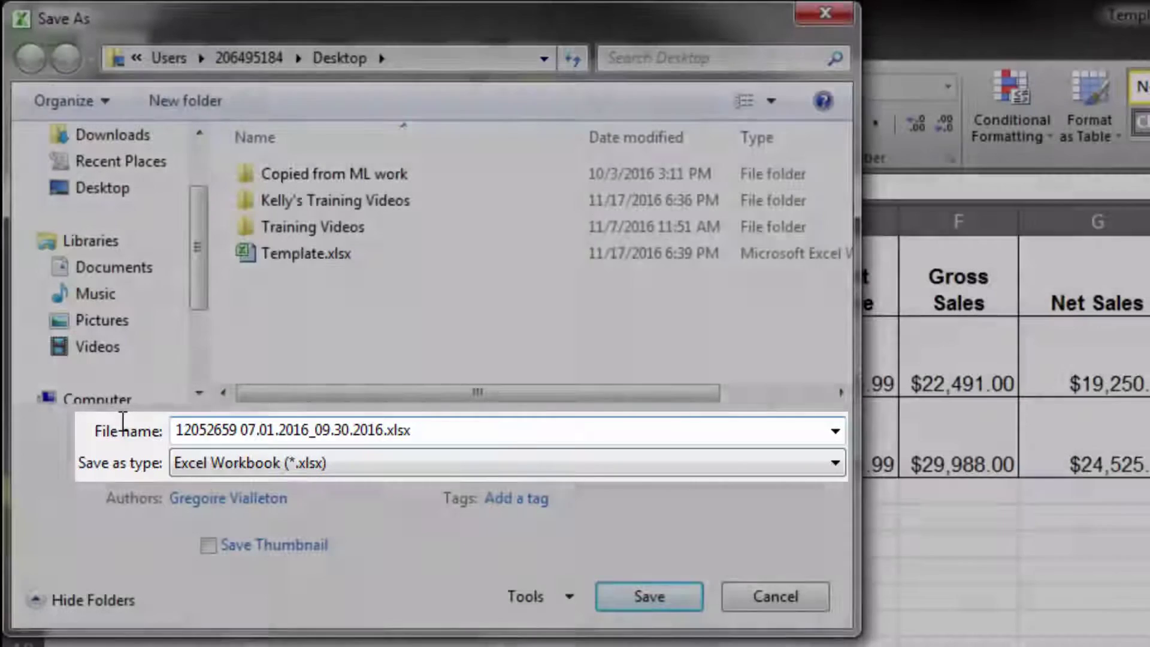
key("Home")
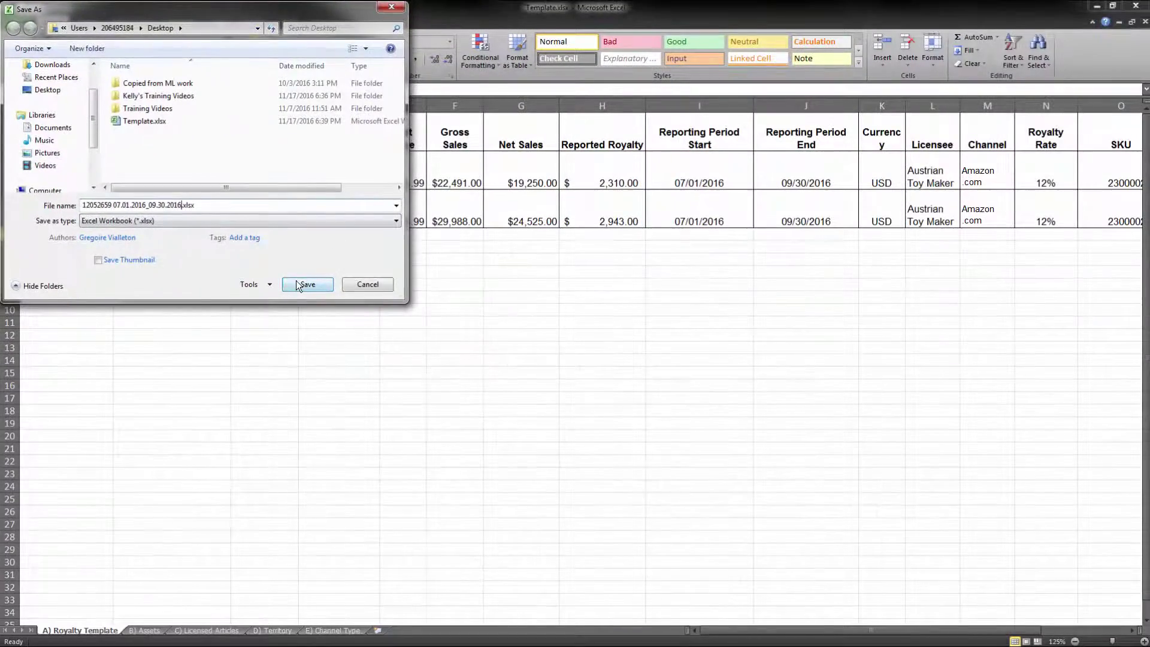
left_click(304, 285)
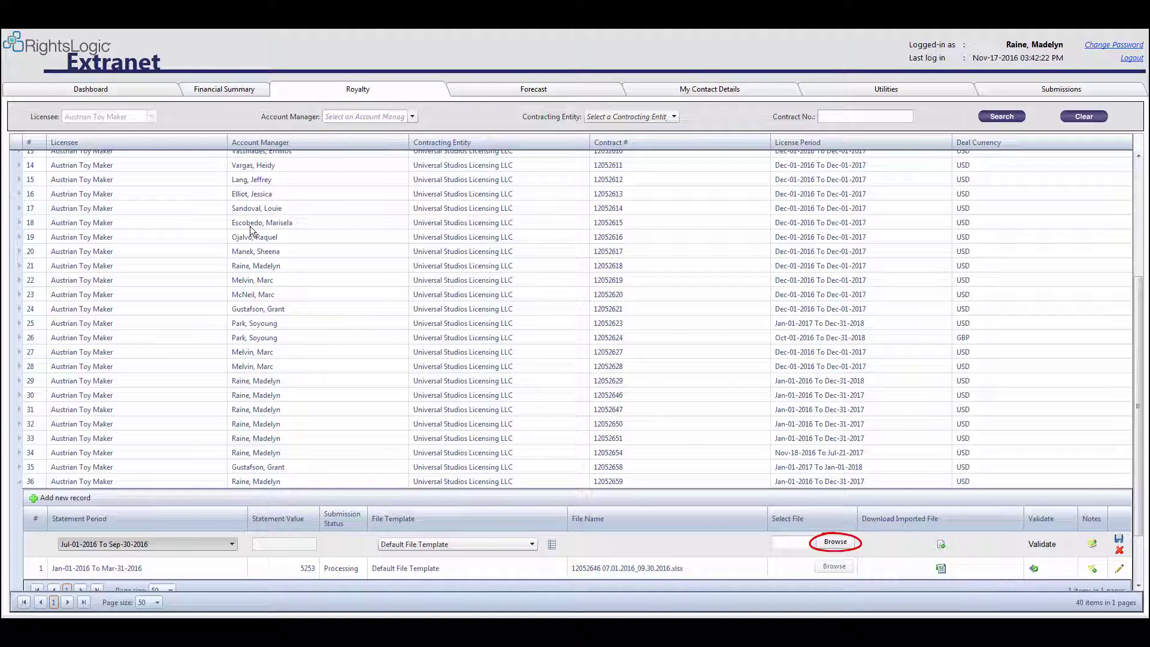
Step: Upload the saved 12052659 workbook to the Jul-01-2016 To Sep-30-2016 statement and save it
left_click(835, 541)
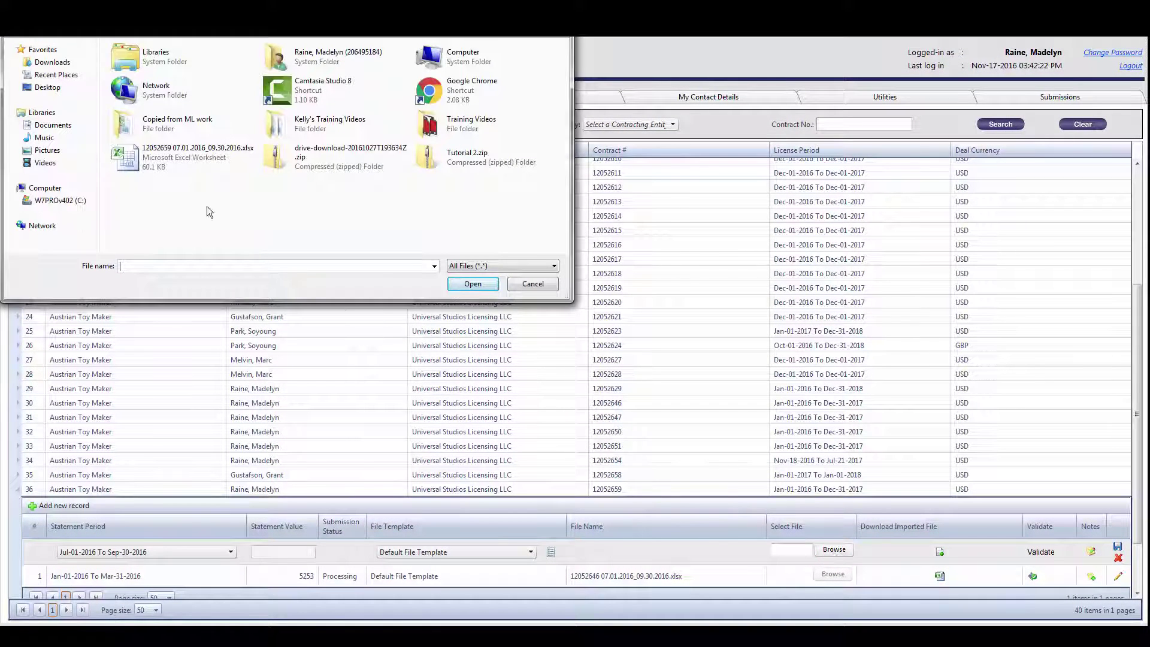
left_click(174, 168)
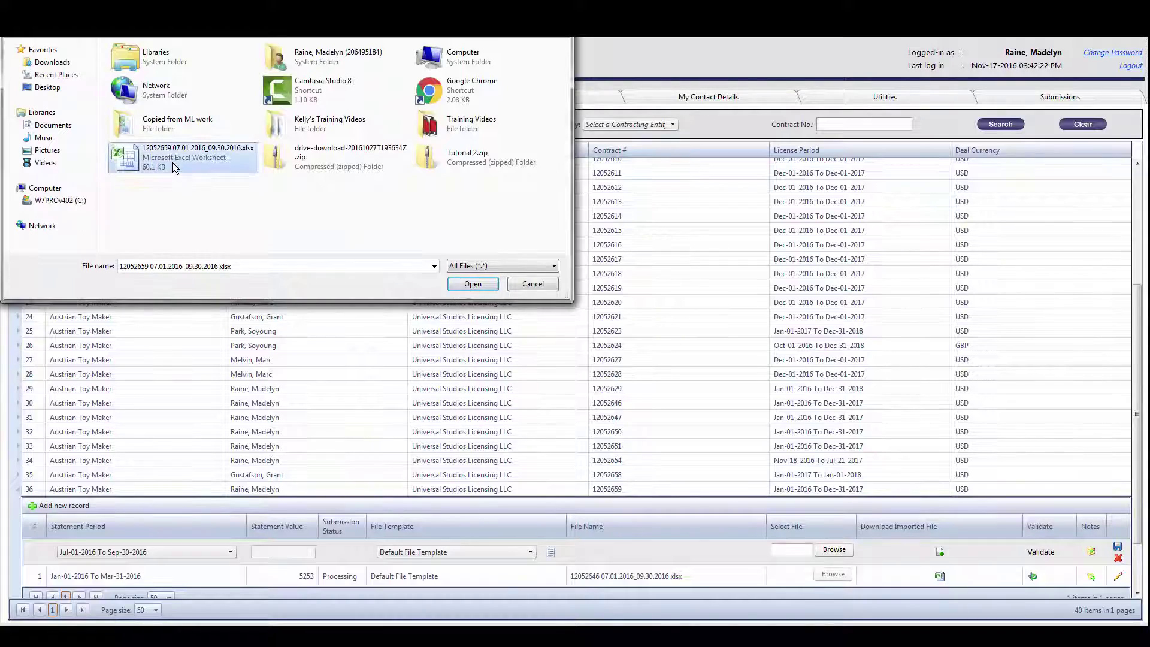
left_click(472, 284)
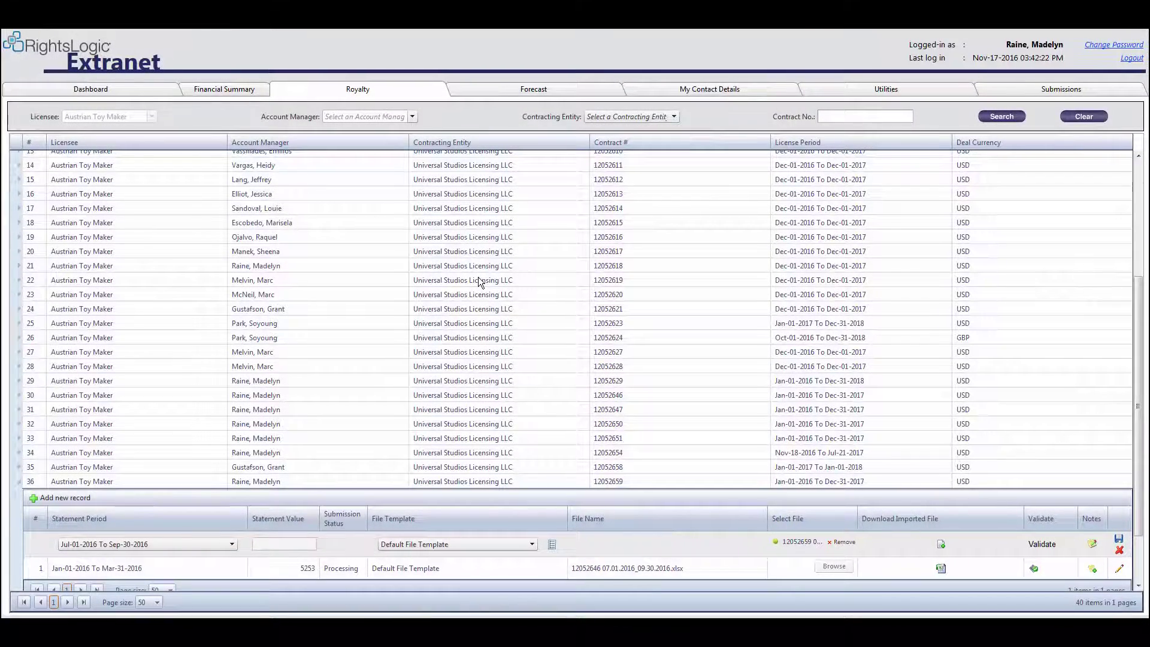
left_click(1117, 539)
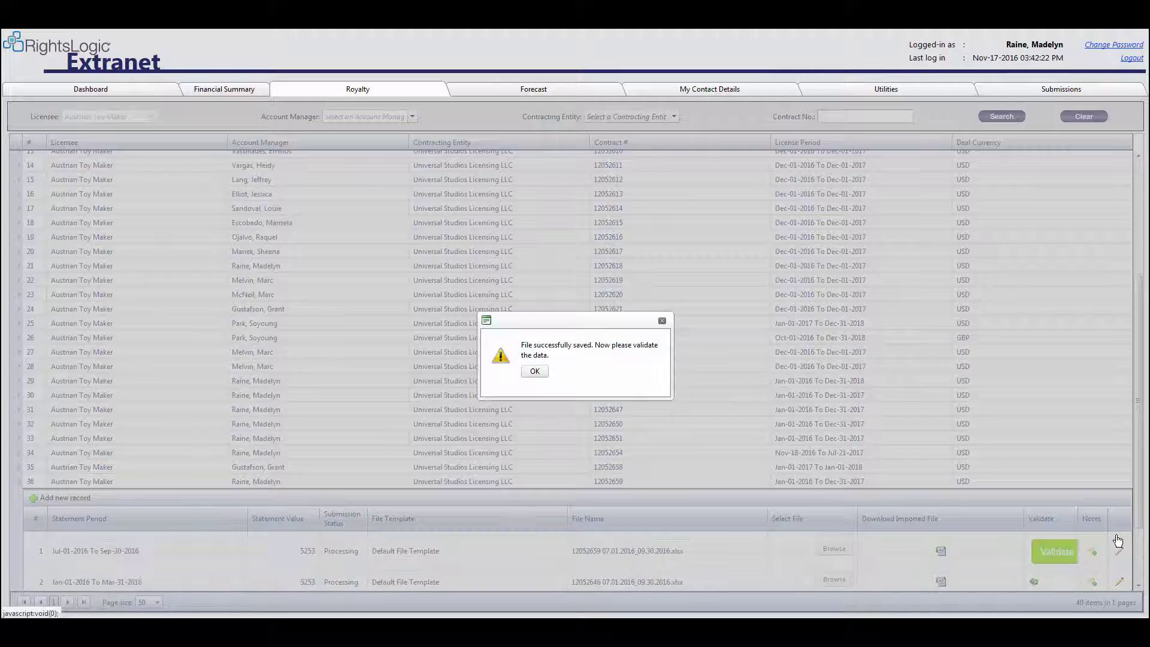
Step: Validate the uploaded Jul-01-2016 To Sep-30-2016 statement and dismiss the confirmation messages
left_click(528, 370)
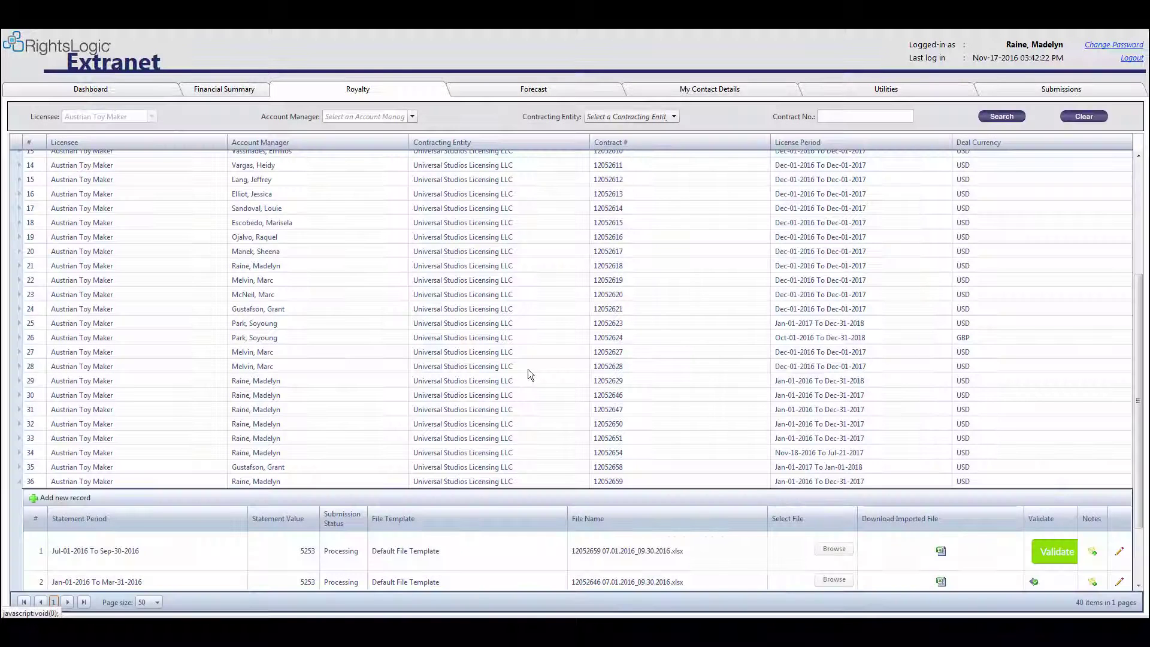
left_click(1054, 551)
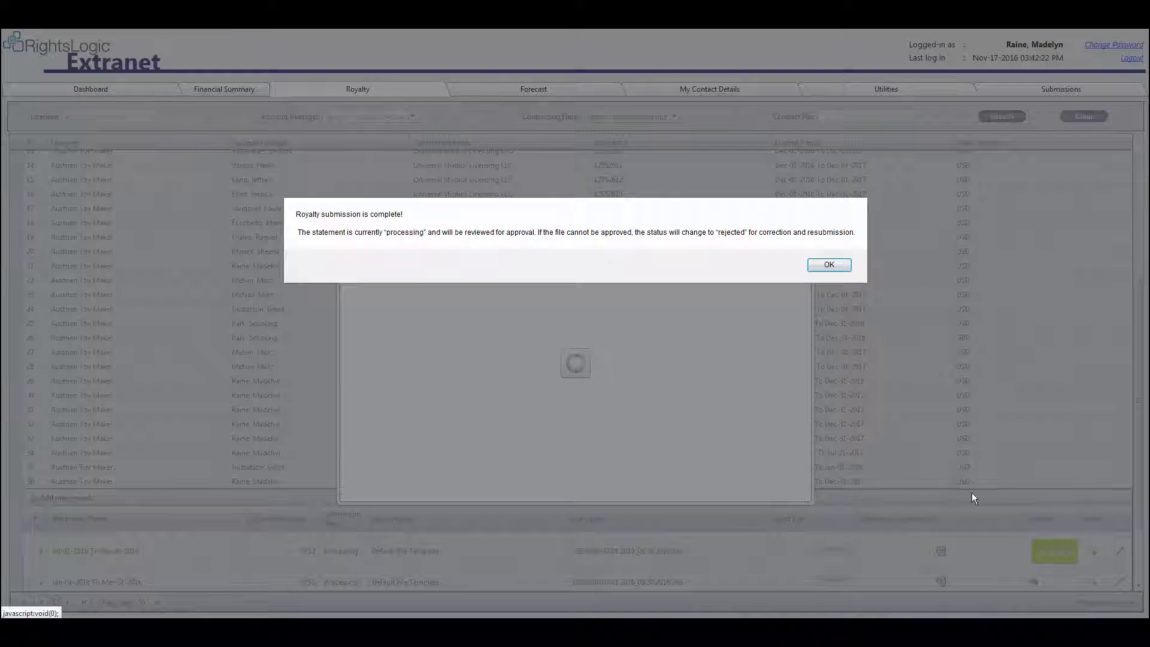
left_click(829, 264)
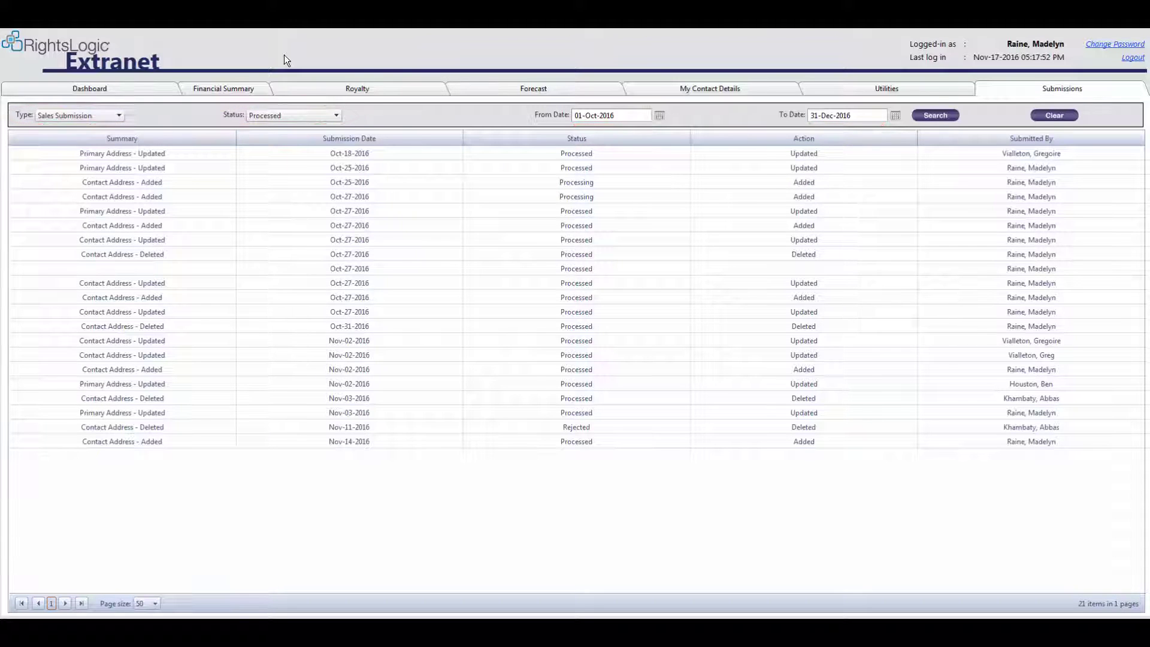
Step: Search for processed sales submissions between 01-Oct-2016 and 31-Dec-2016
left_click(925, 115)
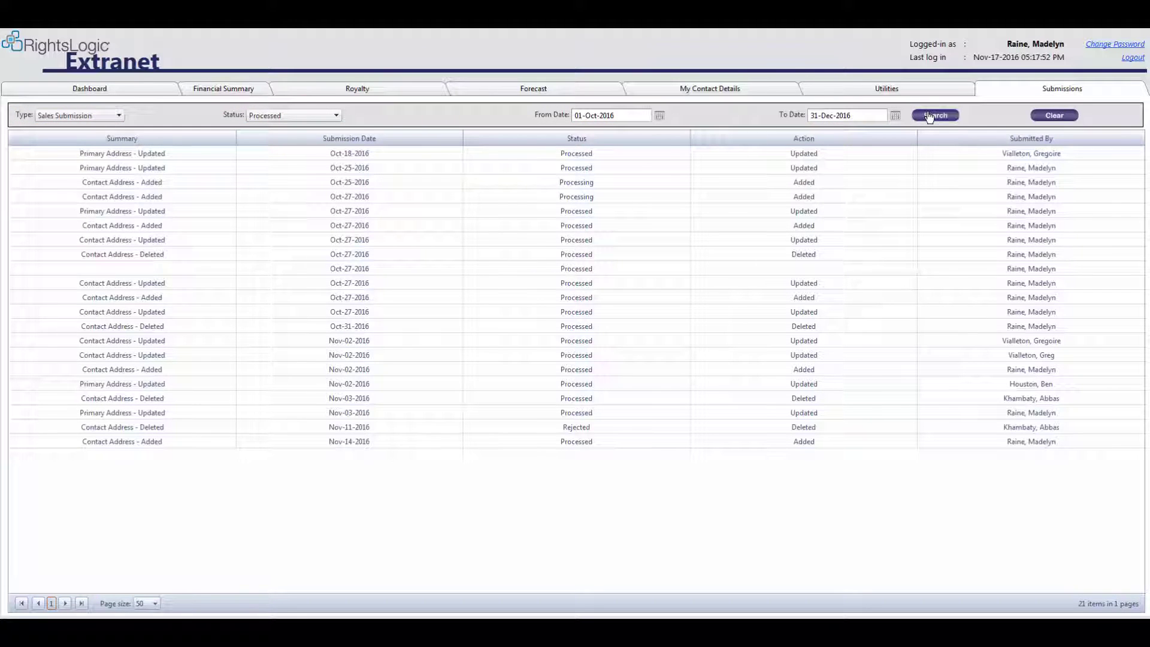